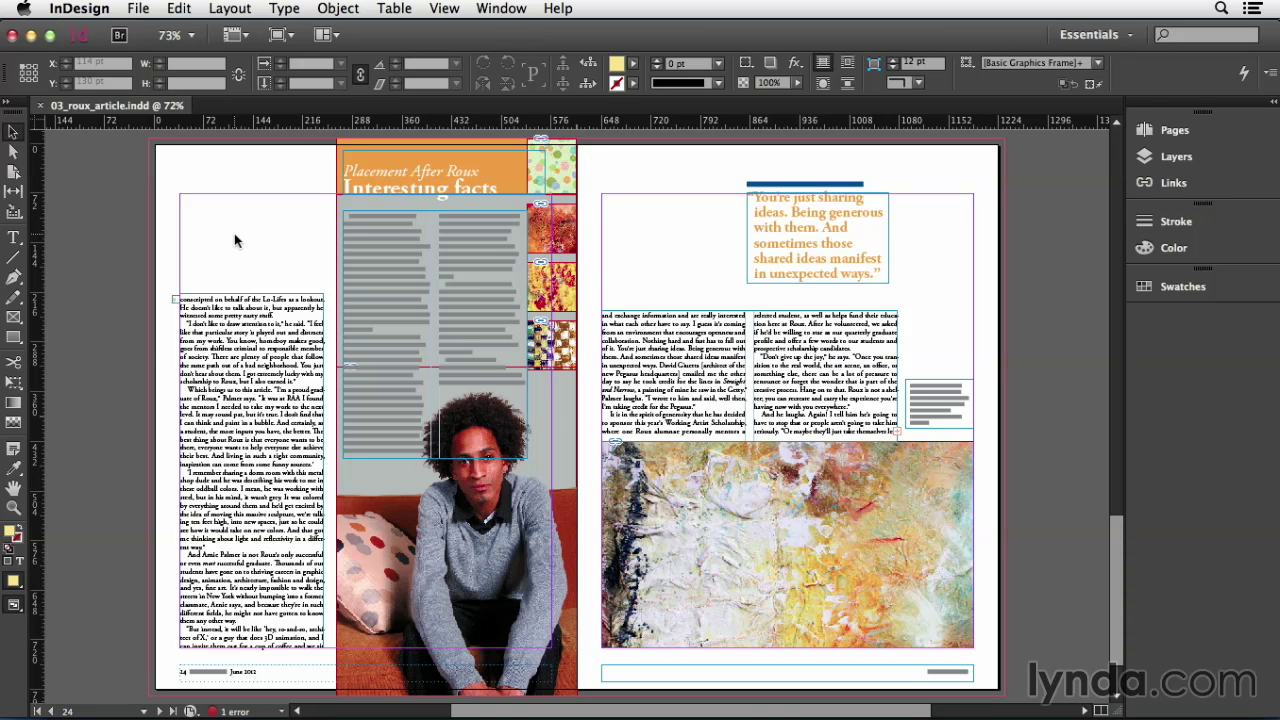
click(229, 8)
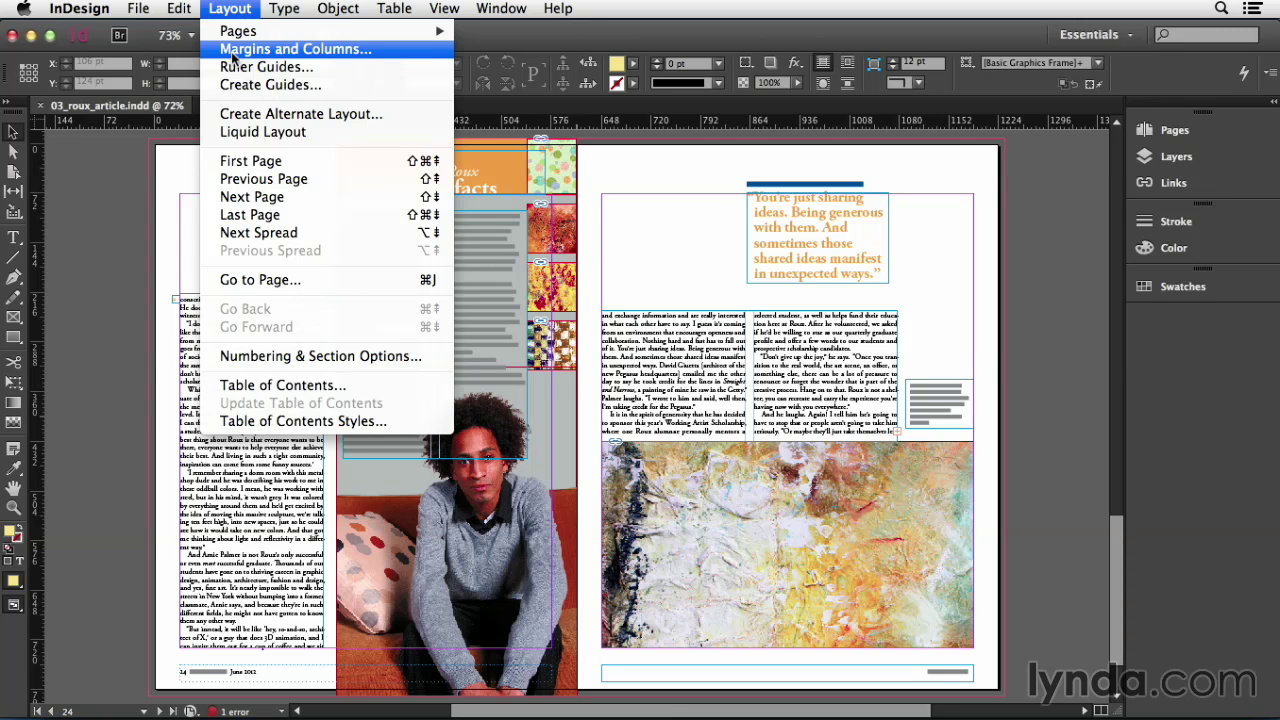
click(162, 186)
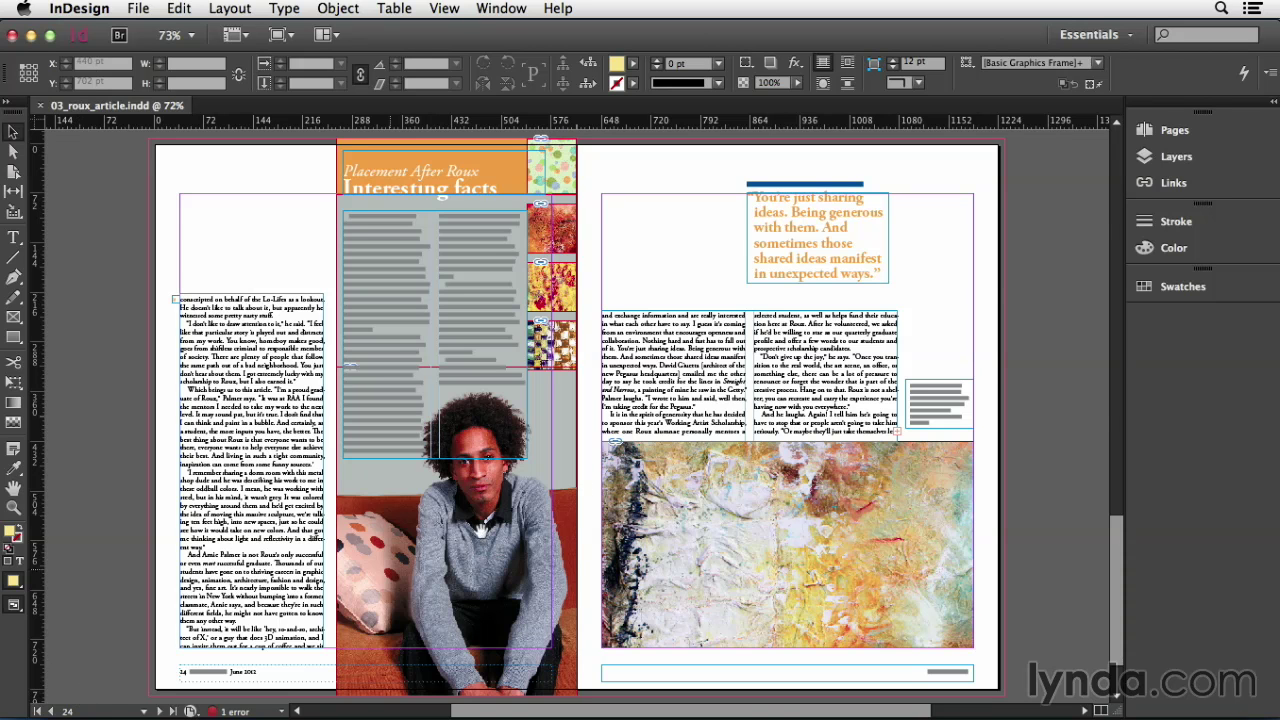
Show the document's page thumbnails and select spread 24–25.
click(1194, 130)
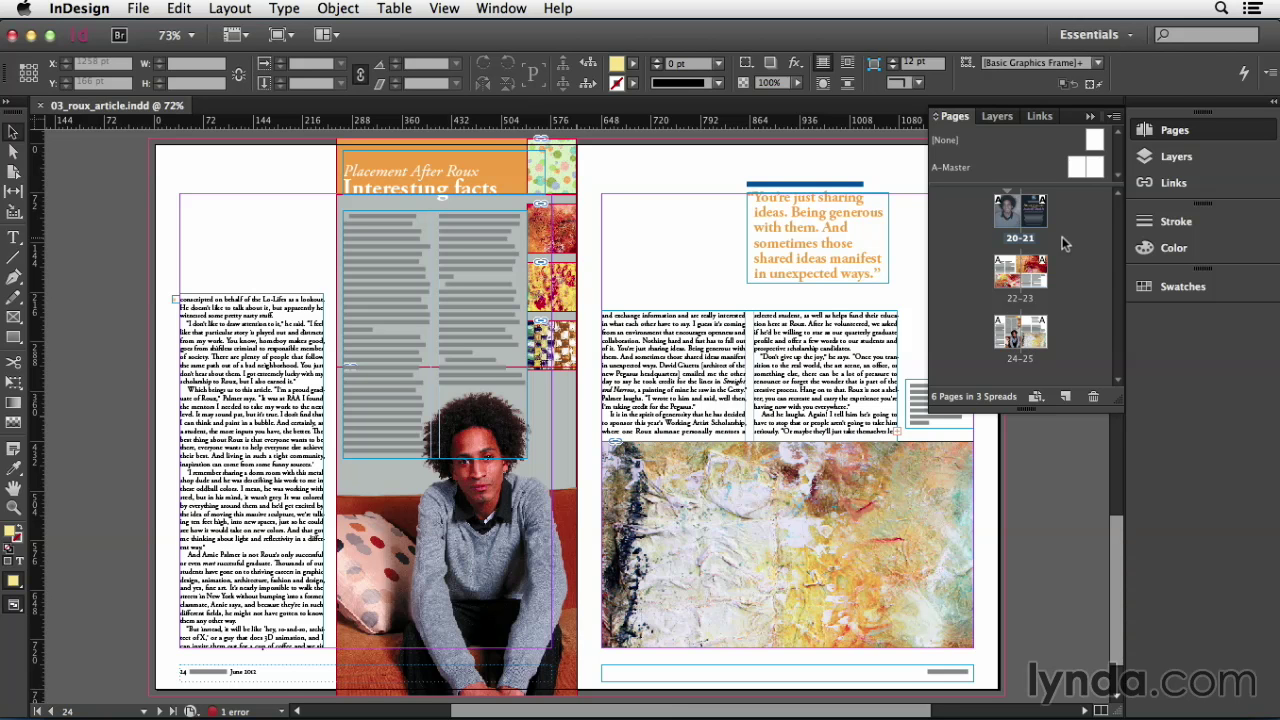
click(1014, 337)
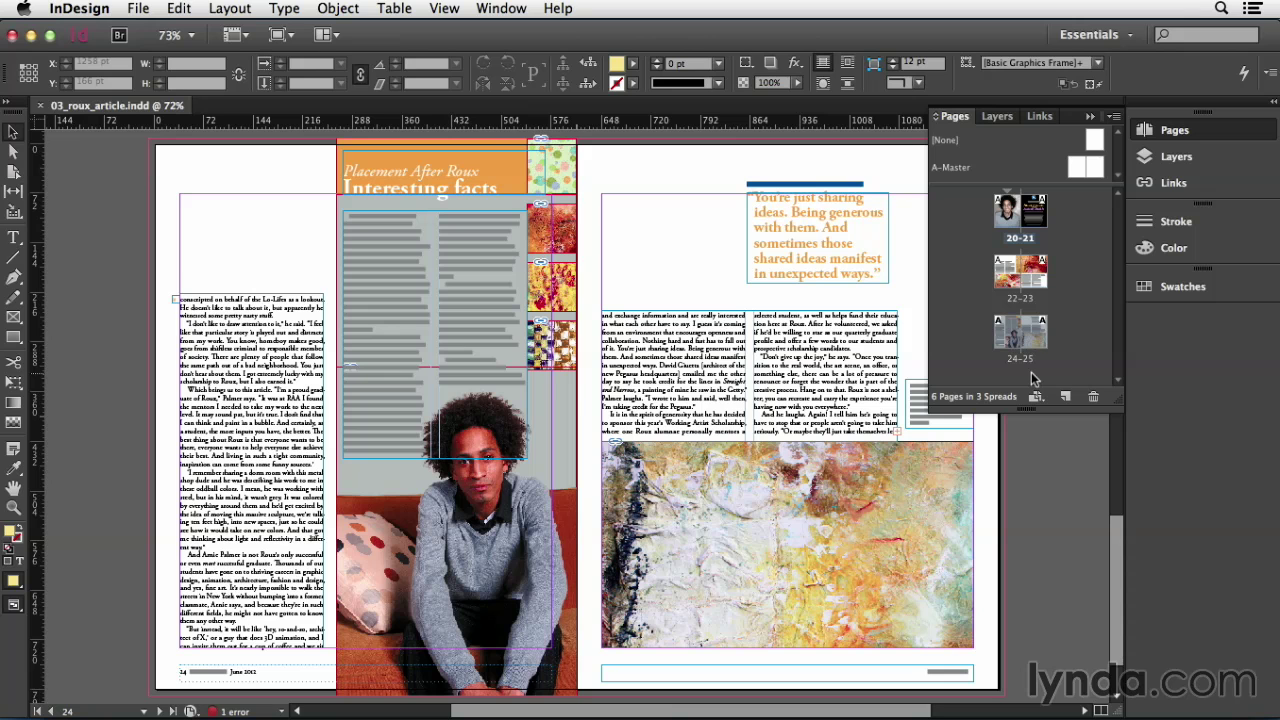
Try an 80 pt bottom margin on spread 24–25 with layout adjustment disabled.
click(236, 8)
click(240, 50)
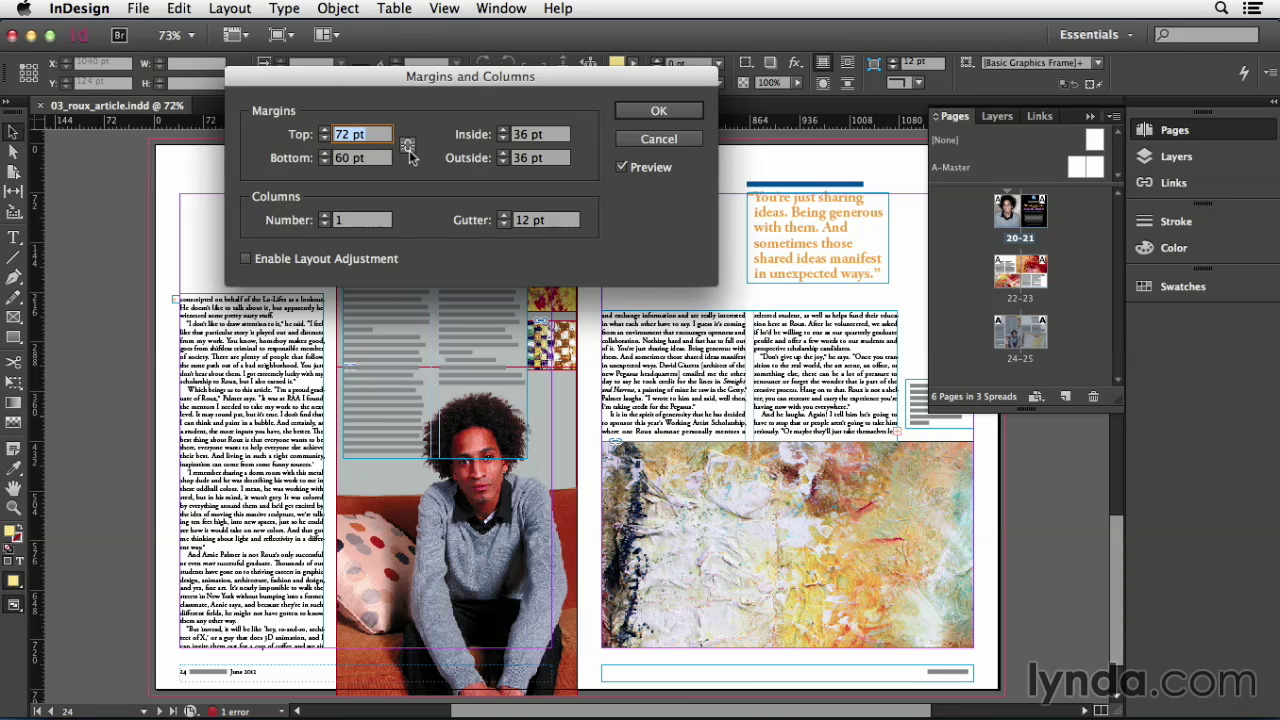
click(342, 158)
key(BackSpace)
text(8)
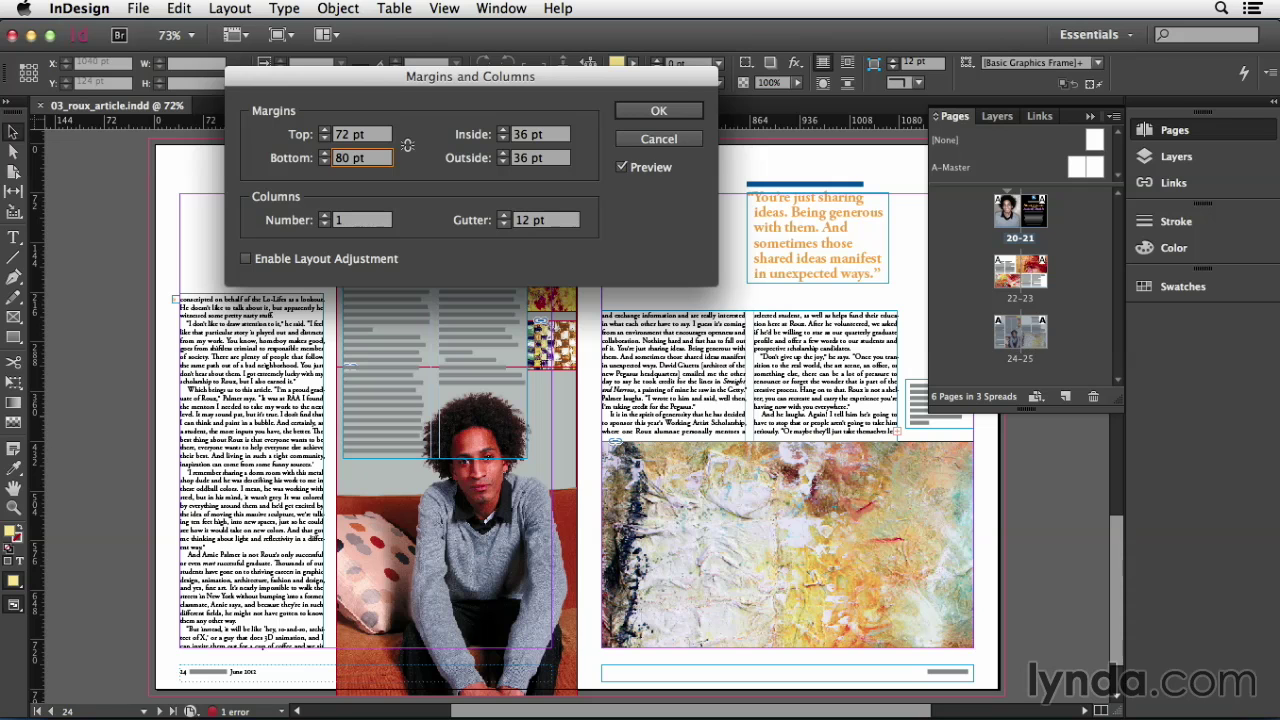
click(407, 146)
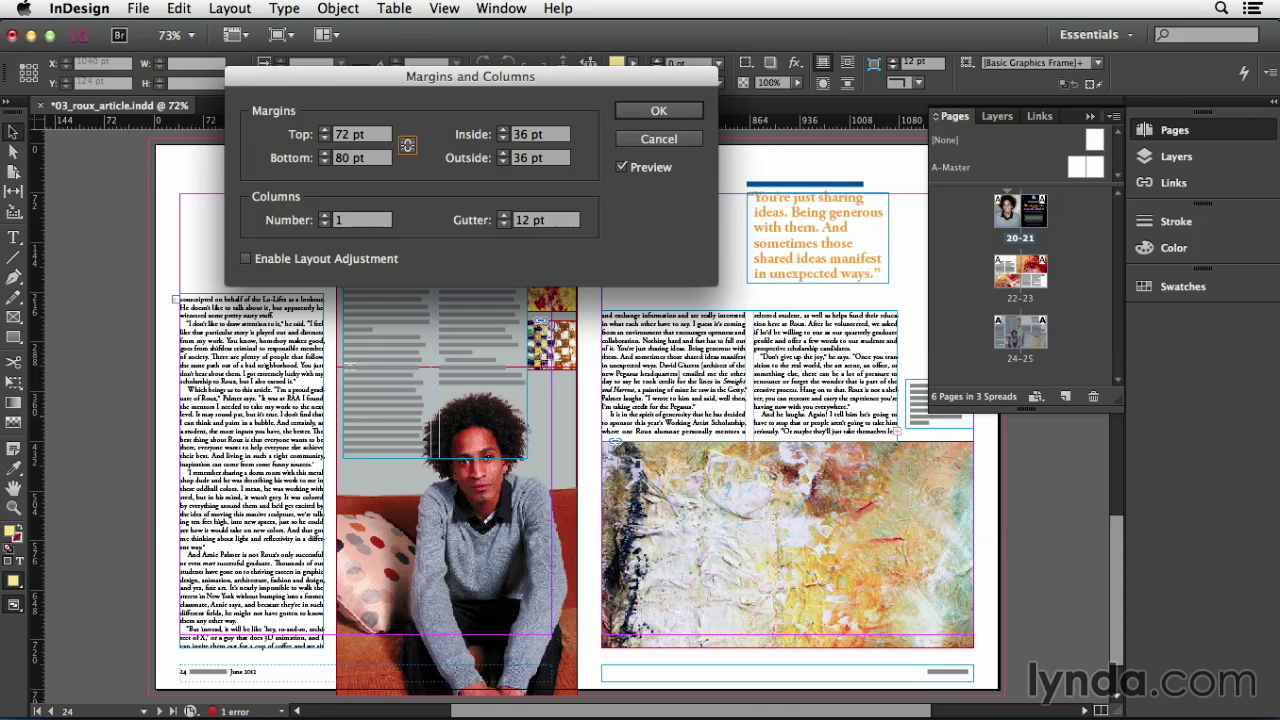
Set the bottom margin of spread 24–25 back to 60 pt.
click(622, 168)
click(347, 258)
click(347, 258)
double_click(341, 158)
text(60)
key(Tab)
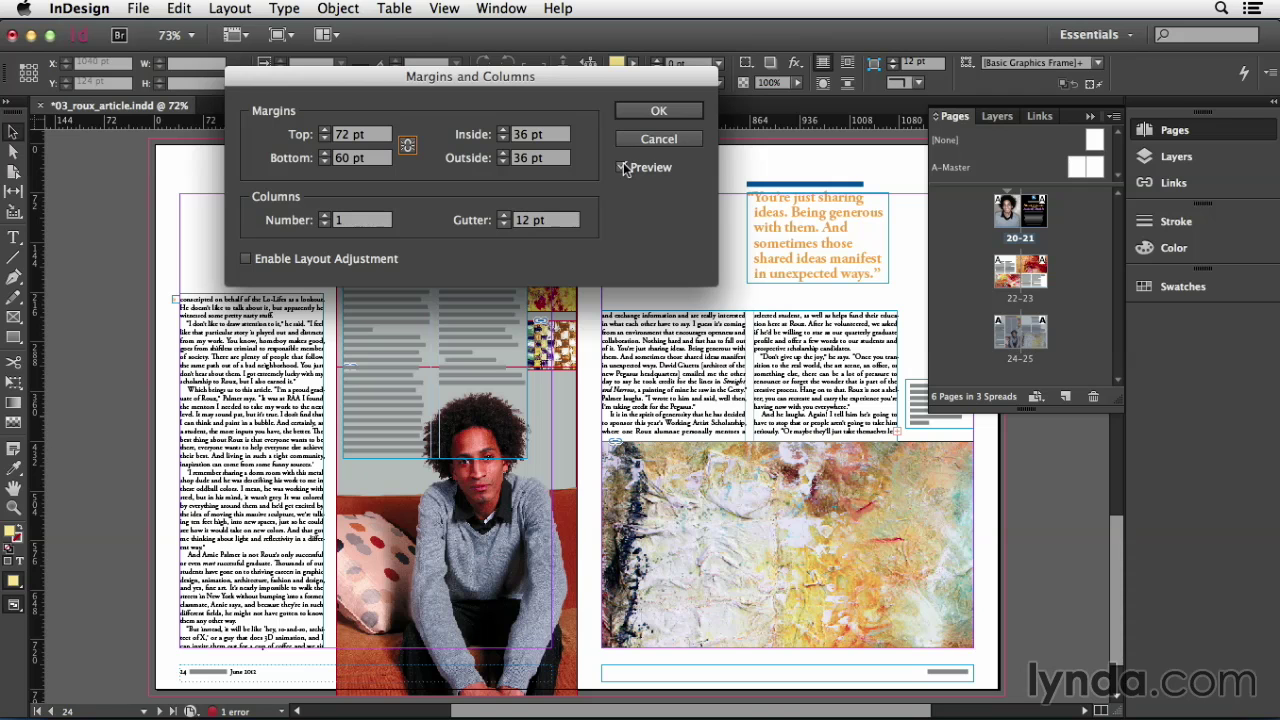
Enable layout adjustment for spread 24–25 and set its bottom margin to 80 pt.
click(383, 265)
double_click(331, 160)
text(80)
key(Tab)
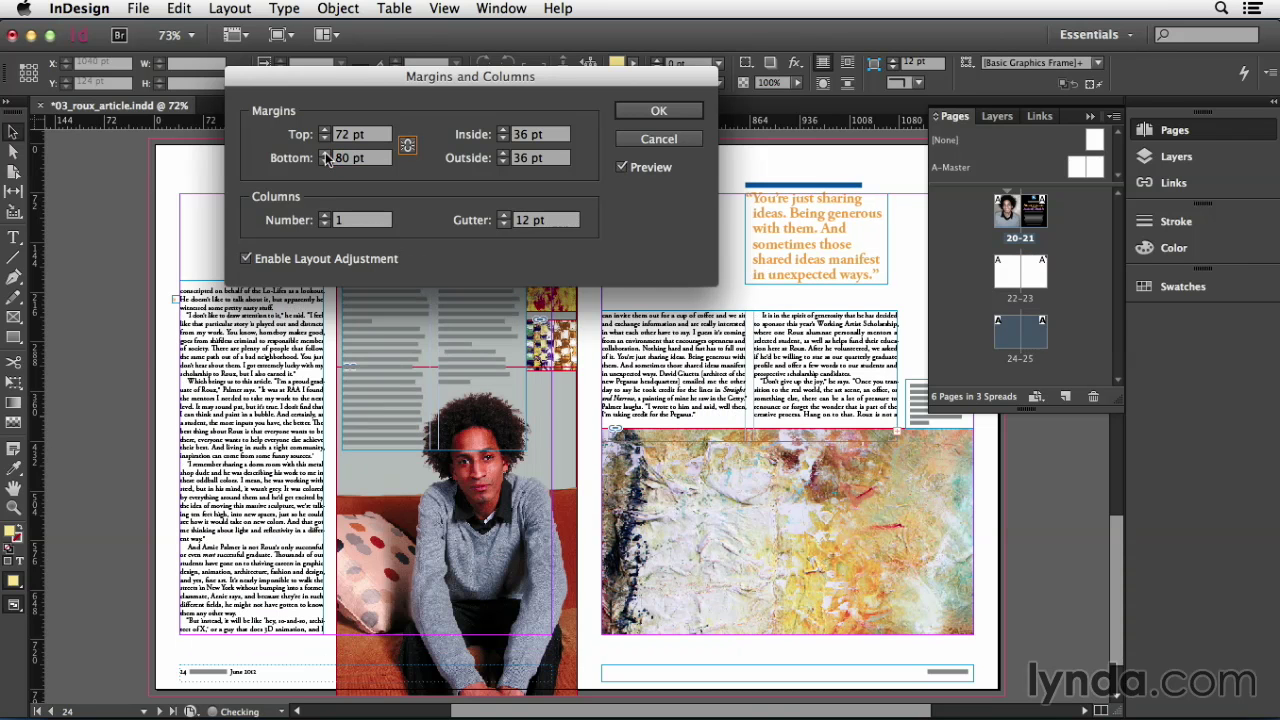
Compare the previewed layout of spread 24–25, try two columns, and discard the margin and column changes.
click(622, 167)
click(622, 167)
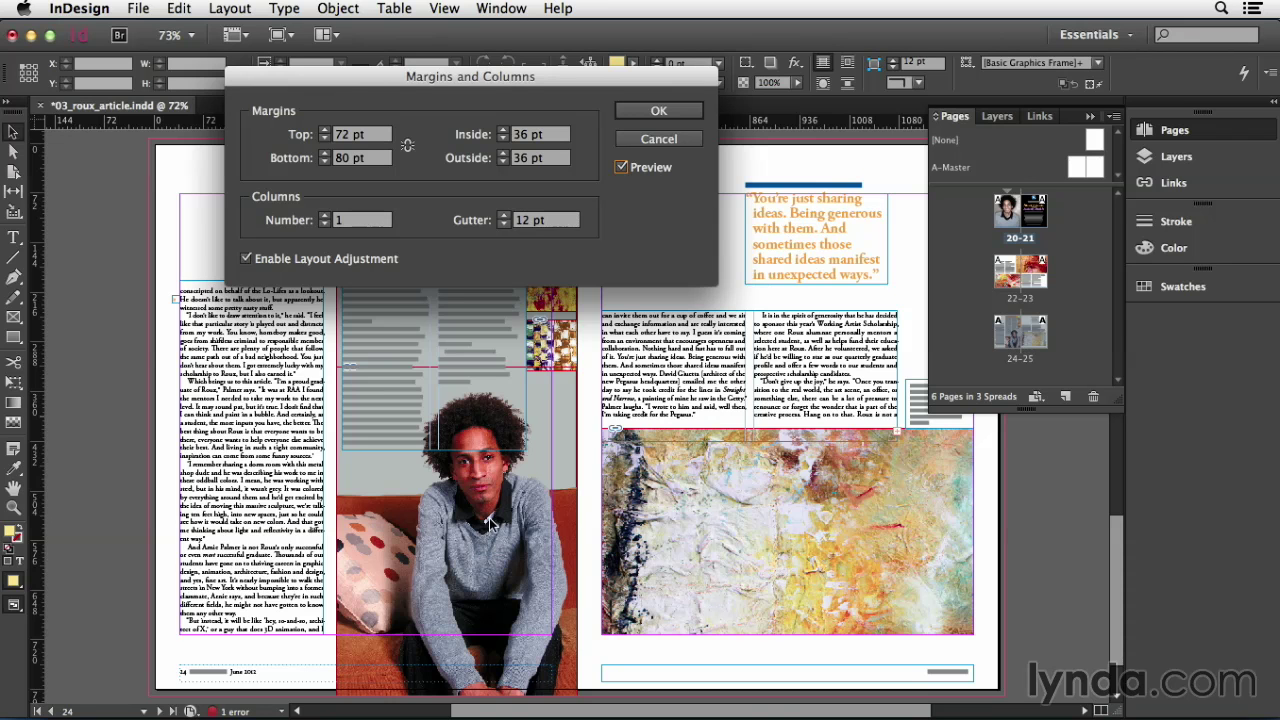
click(324, 215)
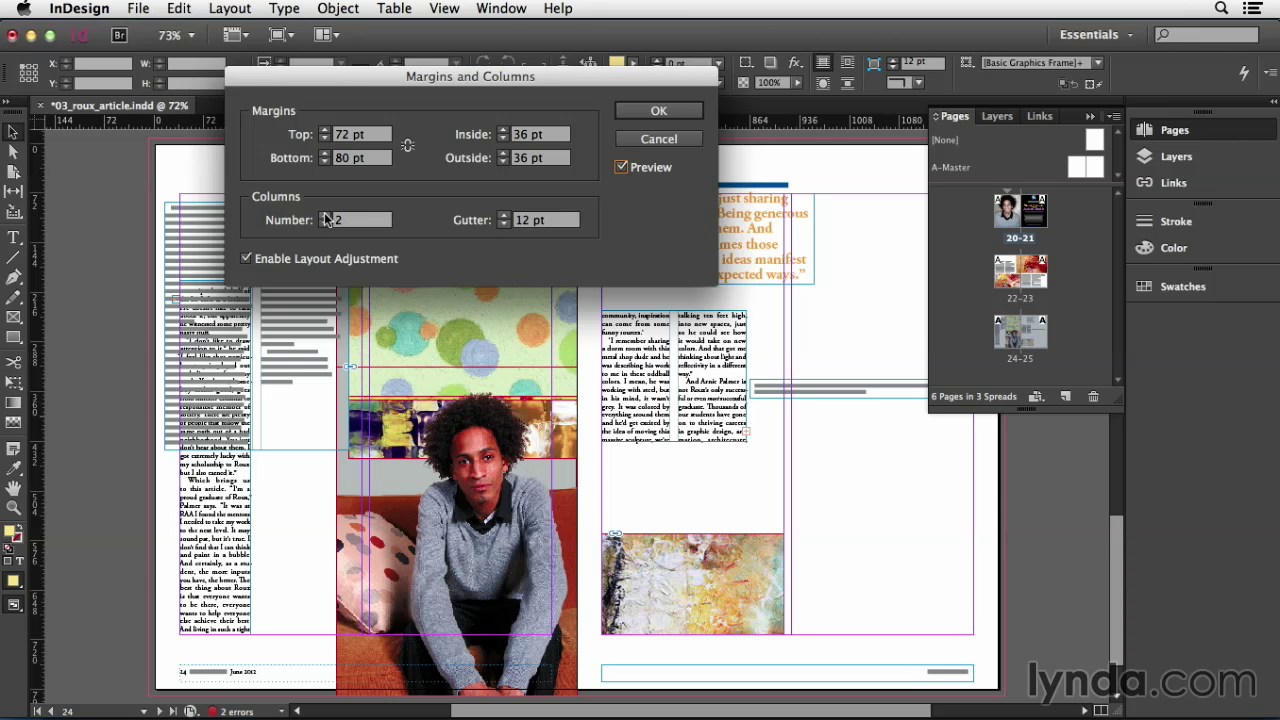
click(637, 139)
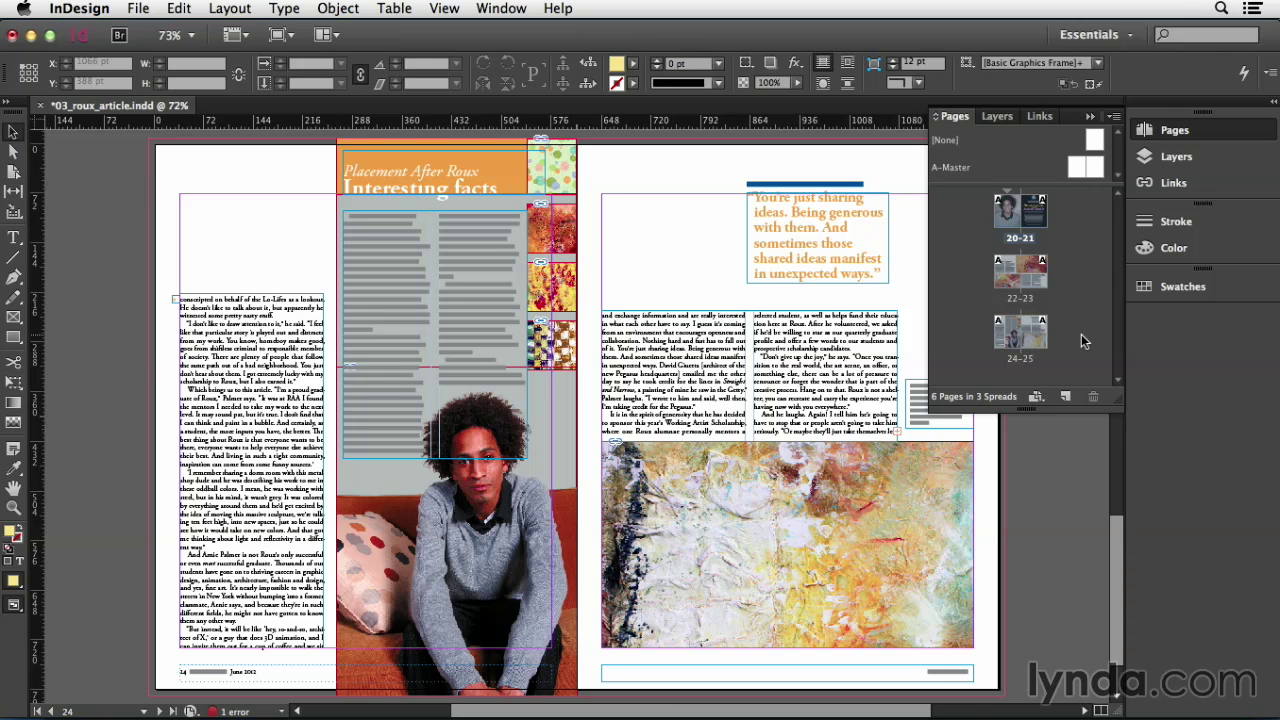
Set the A-Master spread's bottom margin to 80 pt with layout adjustment enabled.
click(952, 172)
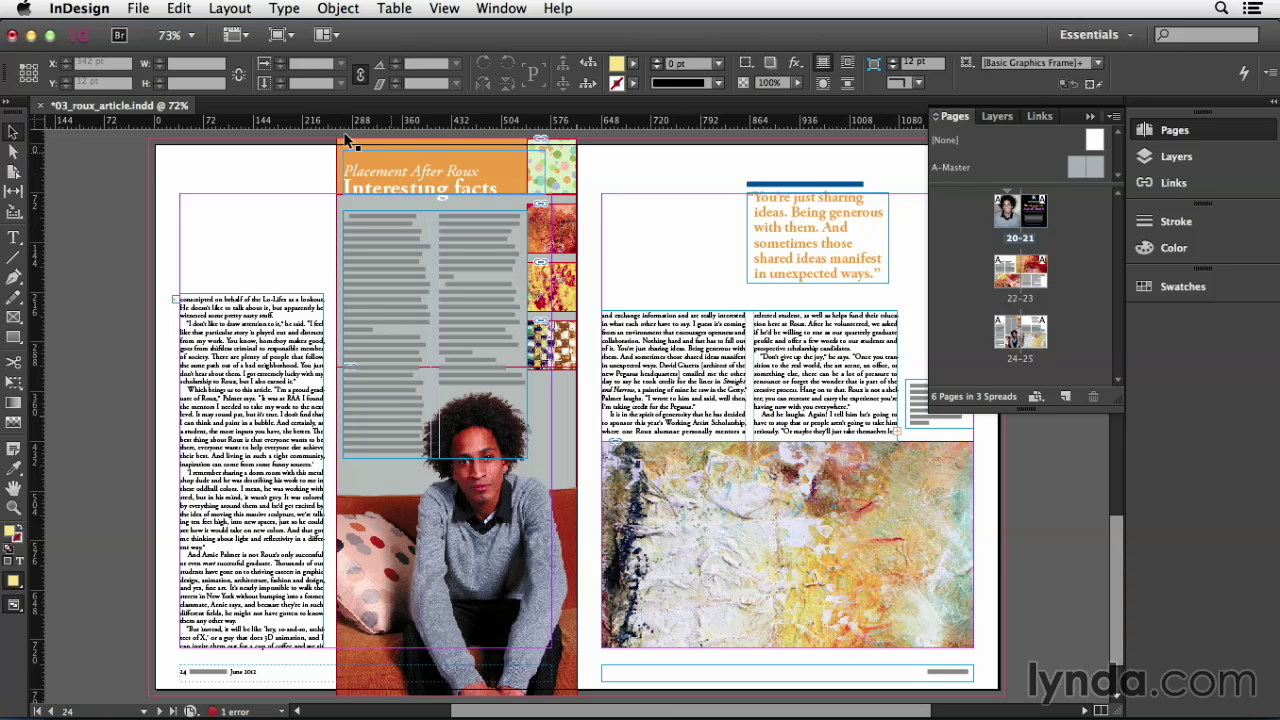
click(224, 9)
click(290, 49)
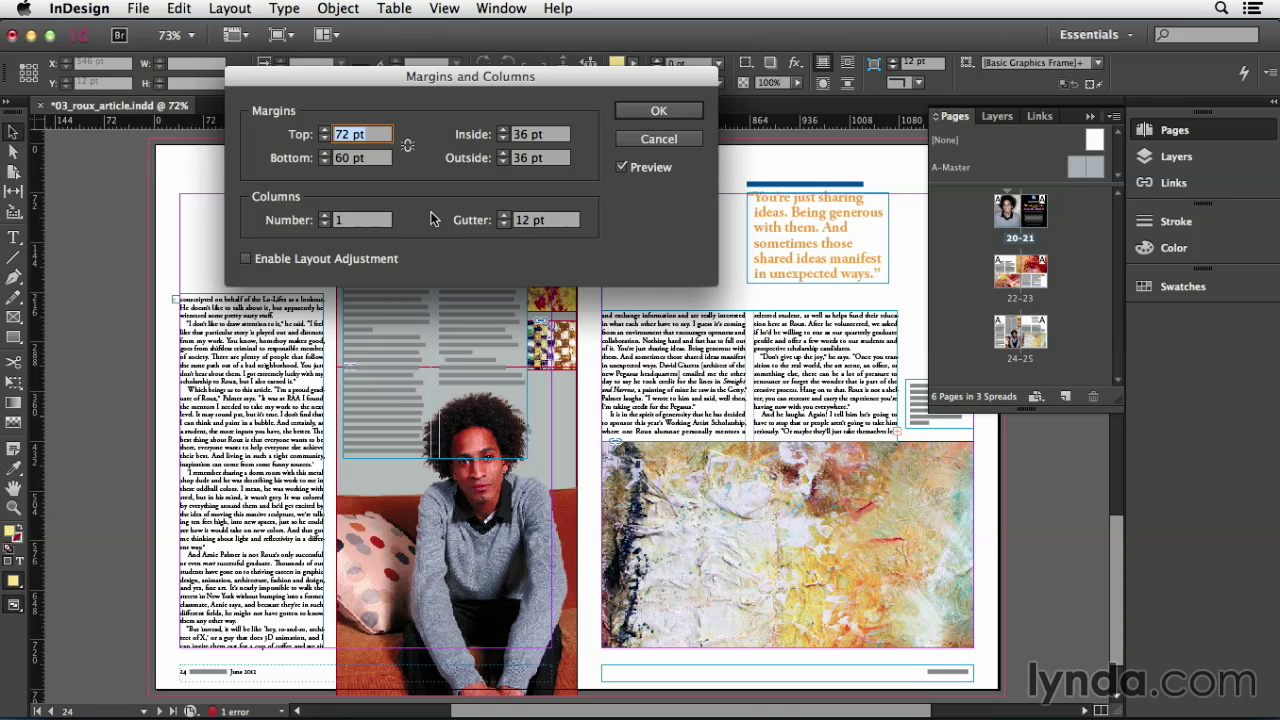
click(291, 260)
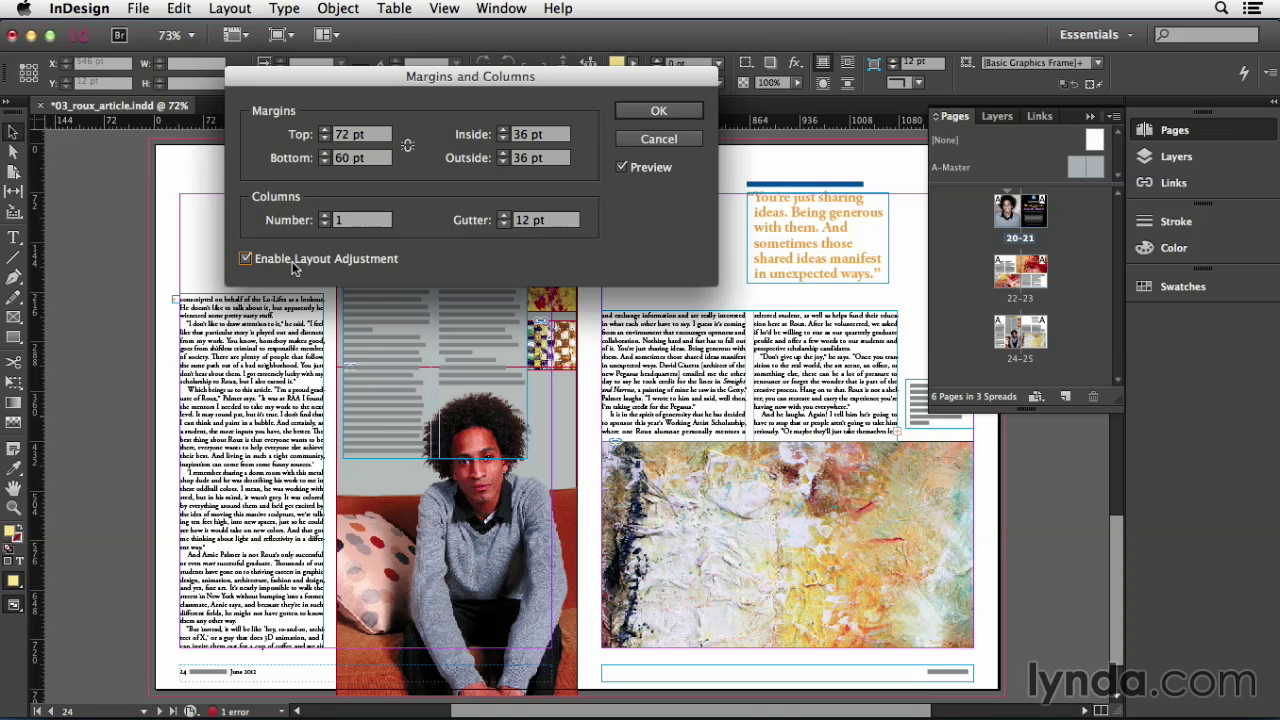
click(341, 159)
key(BackSpace)
text(8)
click(655, 112)
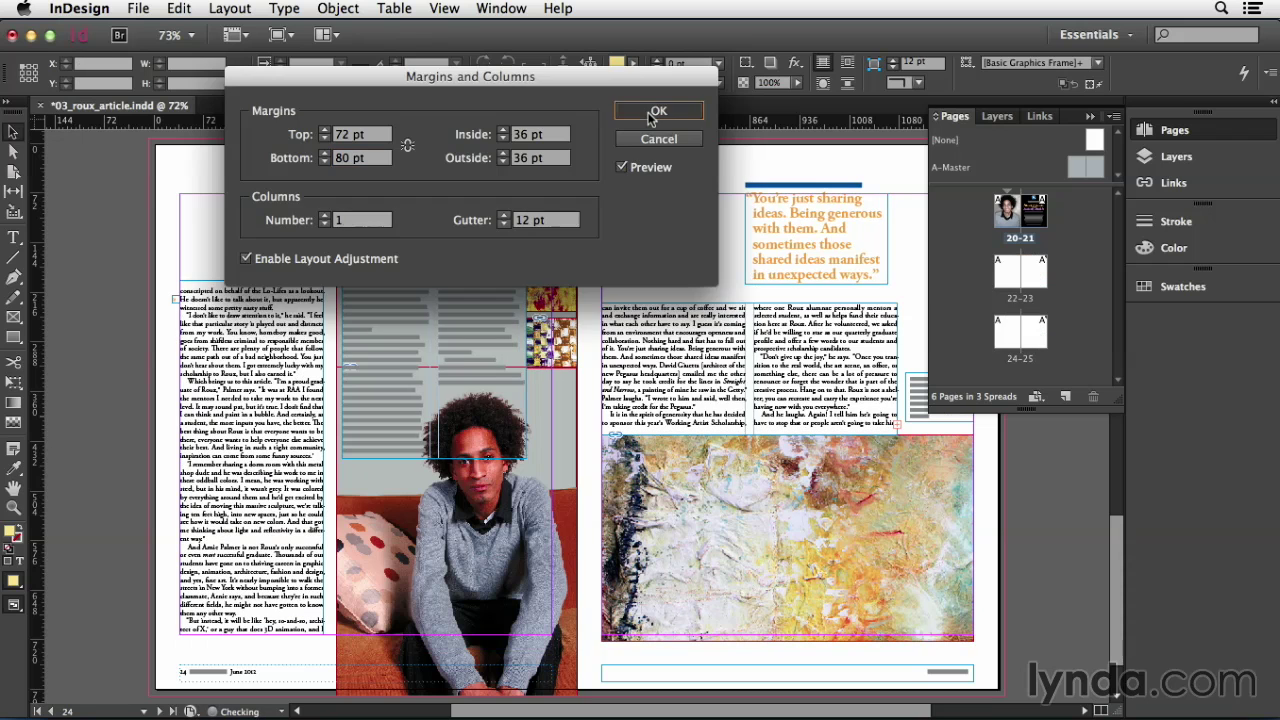